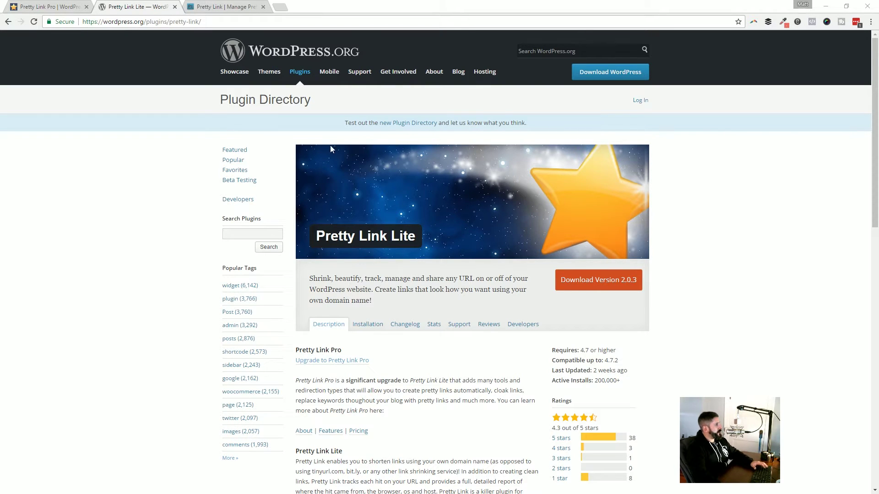
Step: Scroll through the Pretty Link Lite 2.0.3 plugin listing in the Plugin Directory
scroll(526, 270, "down", 3)
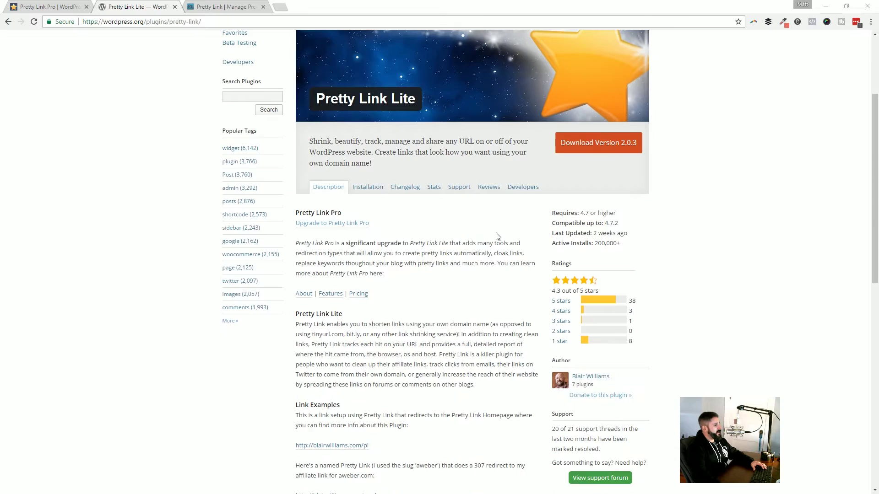
scroll(496, 235, "up", 3)
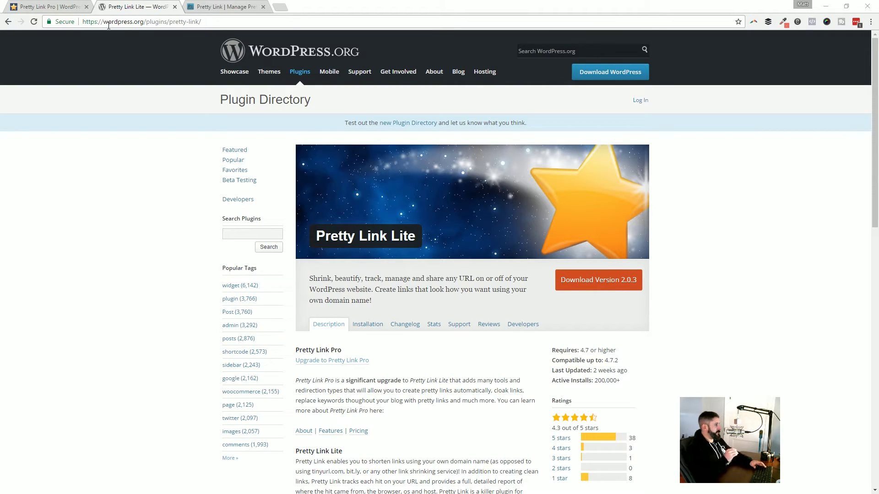
Step: Go to the Pretty Link Pro site and show its Beginner, Marketer and Executive pricing plans
key("ctrl+shift+Tab")
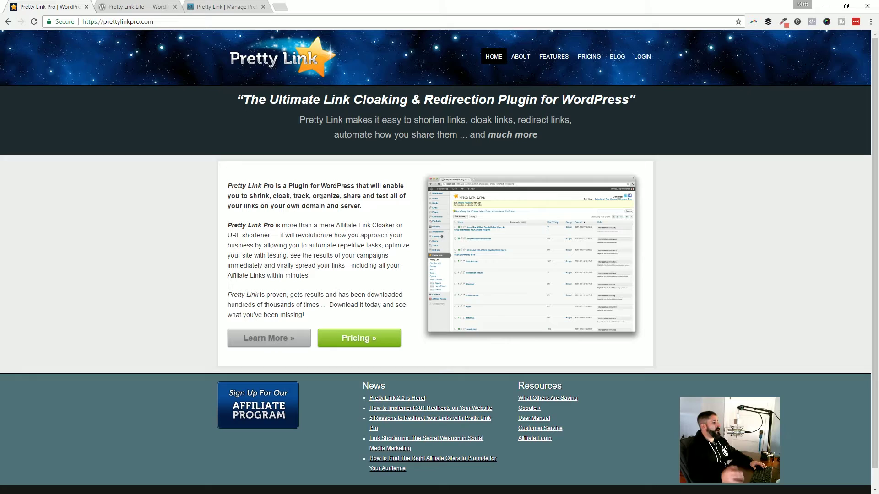
left_click(371, 339)
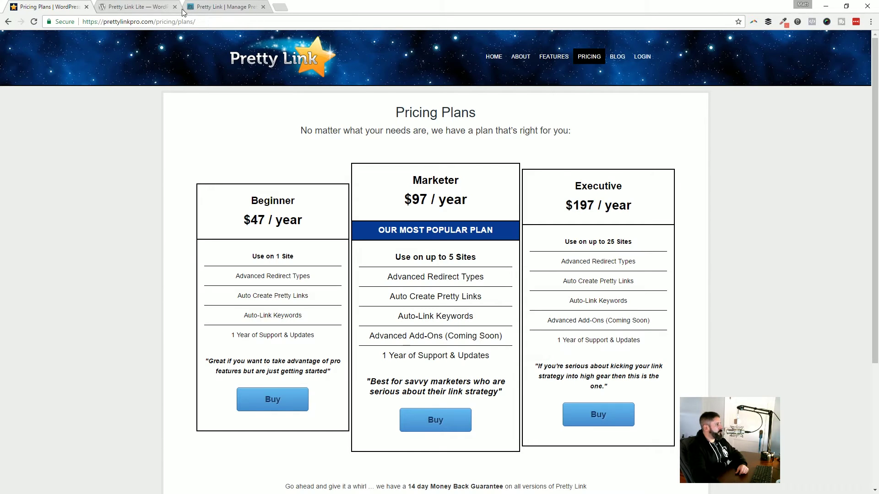
Step: In the Pretty Link list, copy the podcast starter kit short link and view its click stats
left_click(211, 5)
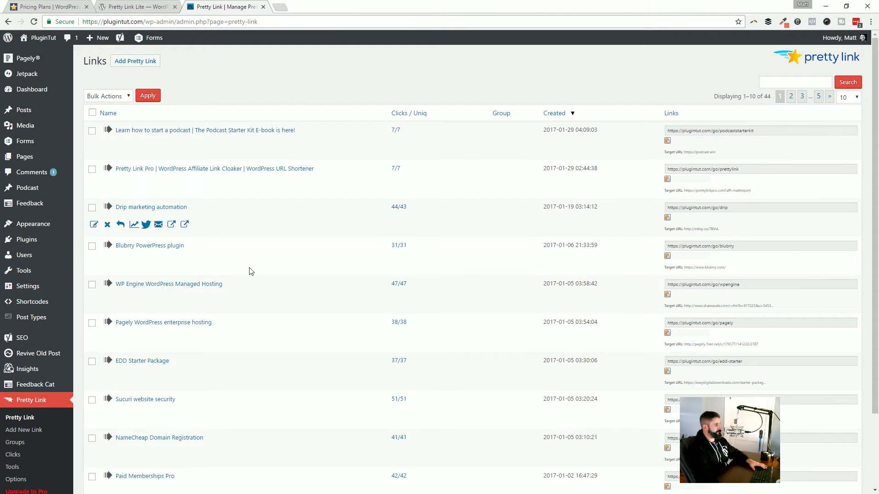
scroll(339, 179, "down", 1)
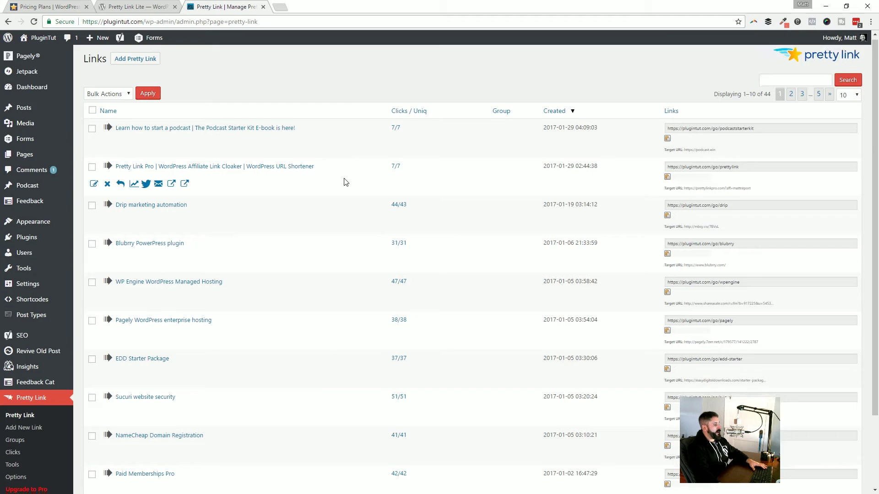
scroll(458, 151, "up", 1)
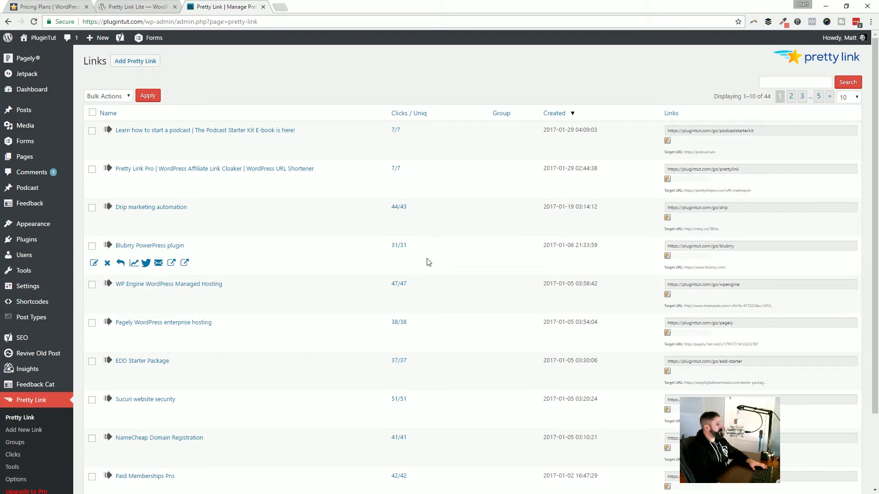
left_click(667, 142)
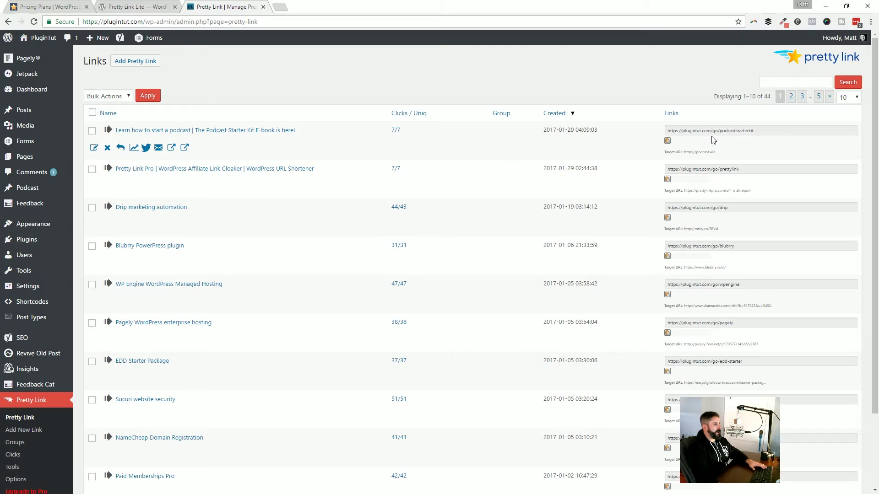
left_click(134, 149)
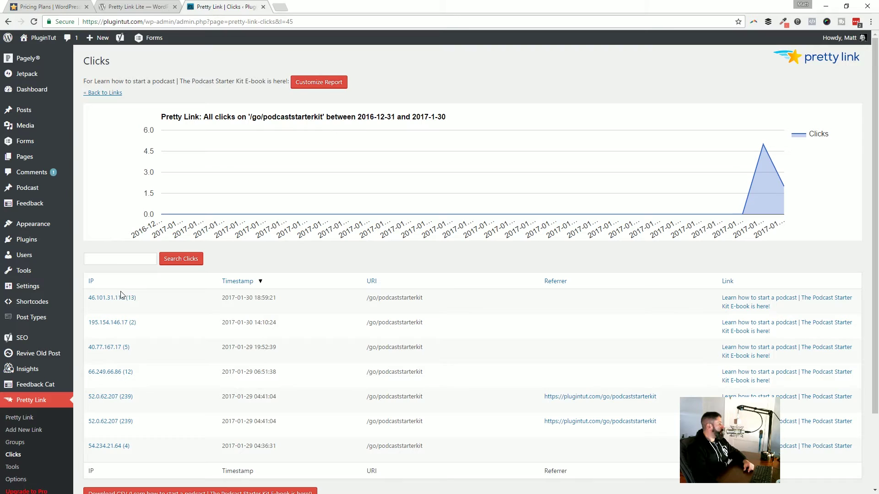
Step: Review the podcast starter kit click report and its search box, then go to Pretty Link Groups
scroll(294, 292, "down", 1)
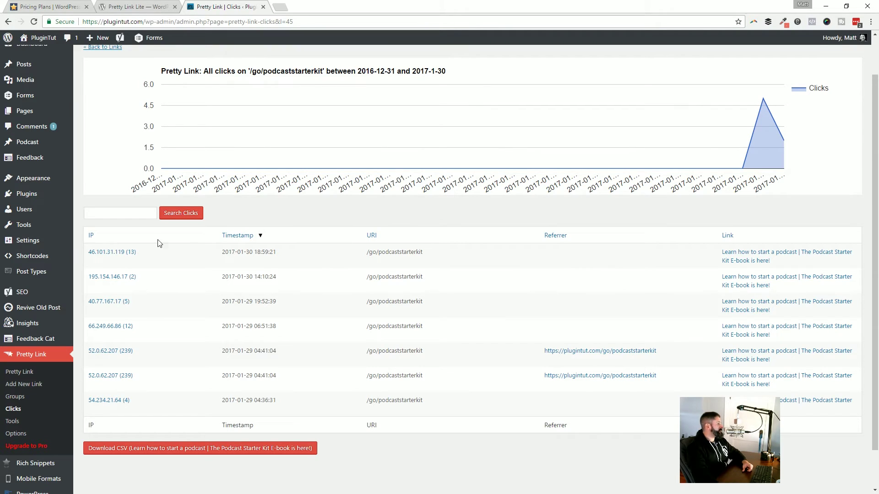
left_click(130, 214)
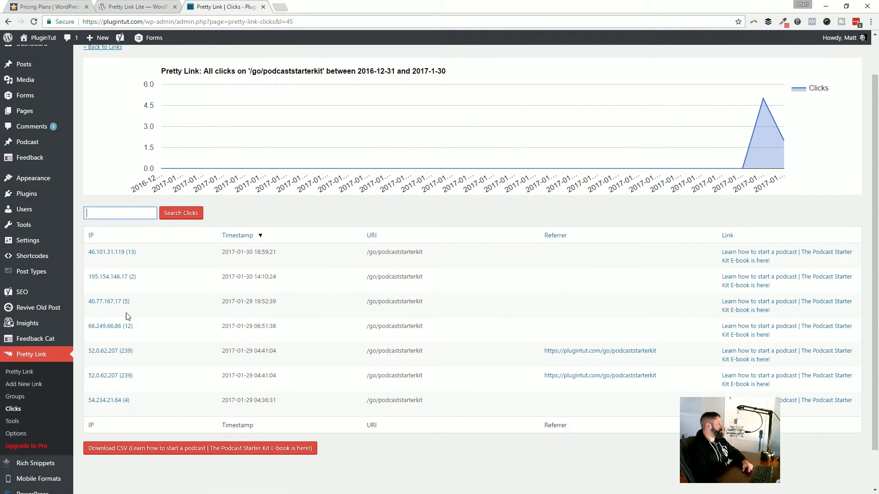
left_click(24, 396)
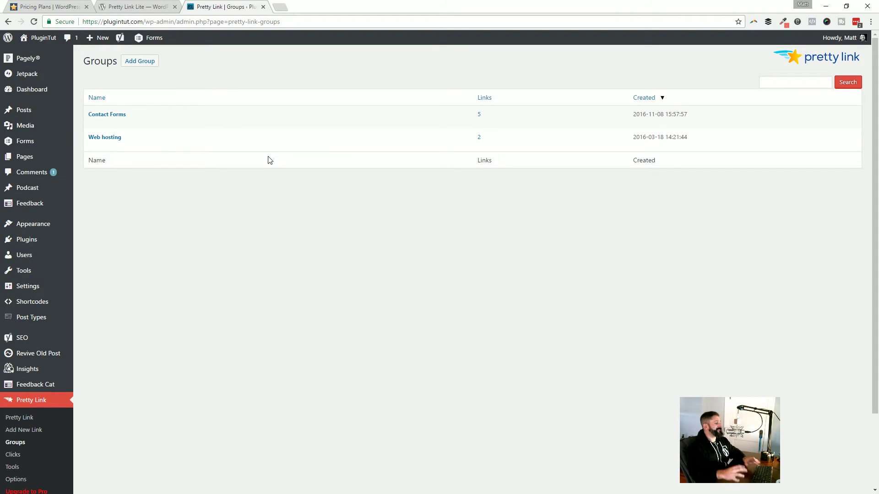
Step: Look over the Contact Forms and Web hosting groups and return to the 44-link list
mouse_move(108, 145)
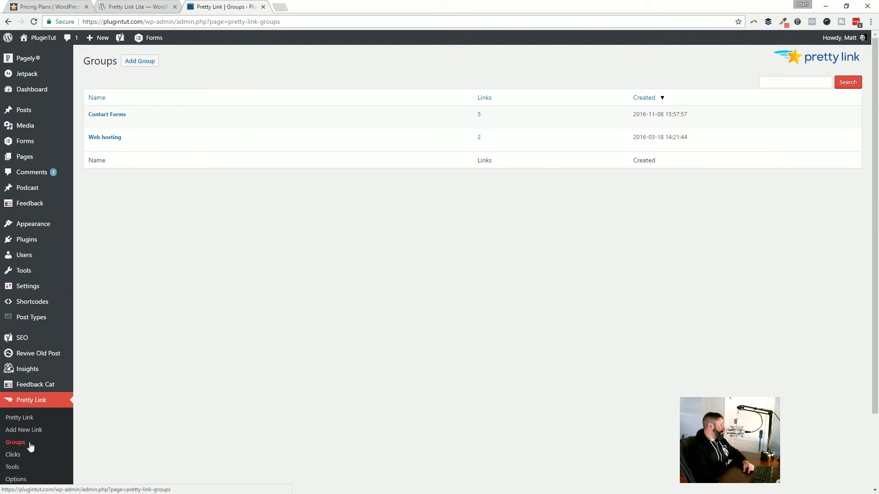
scroll(31, 439, "down", 2)
left_click(27, 329)
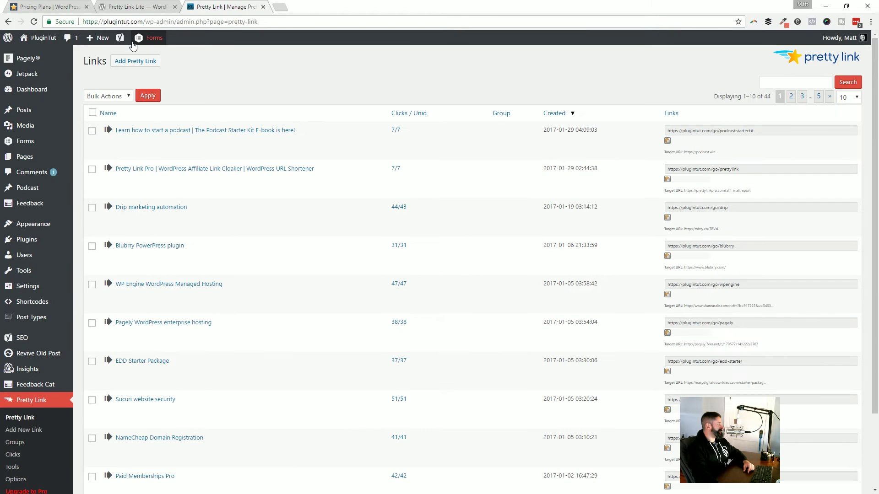
Step: Start a new pretty link, keeping the redirection type at 307 (Temporary)
left_click(135, 61)
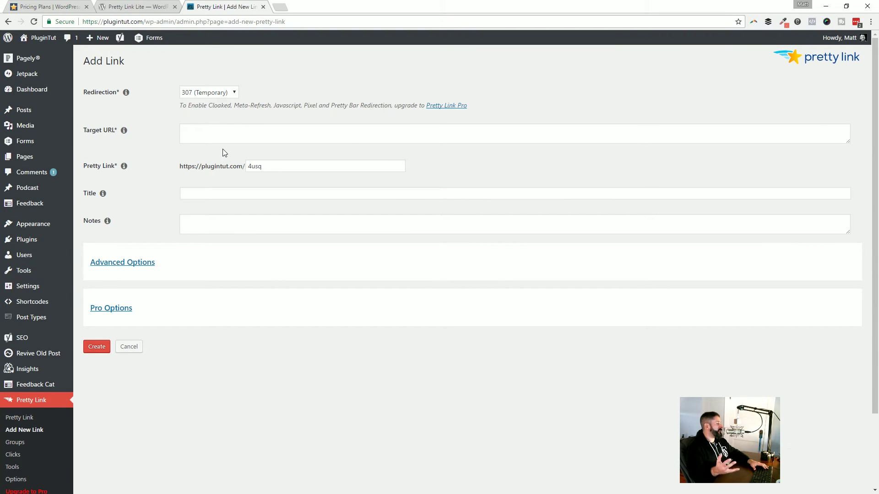
left_click(208, 93)
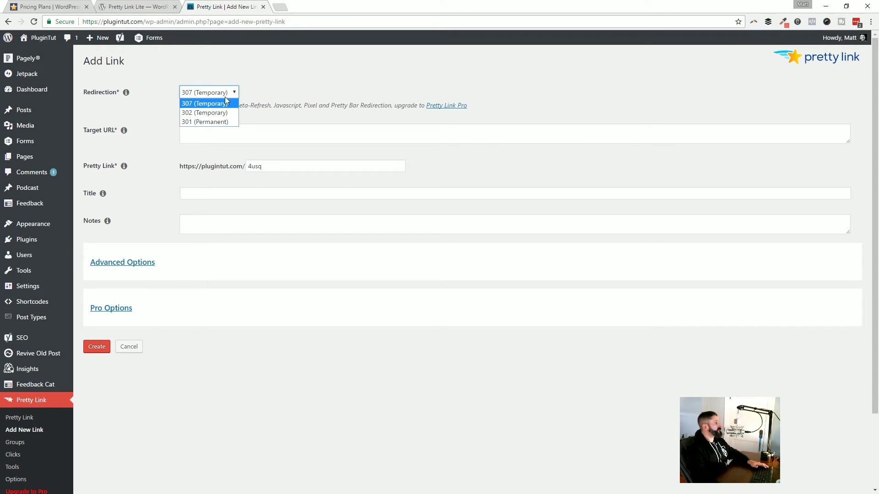
left_click(217, 93)
left_click(231, 92)
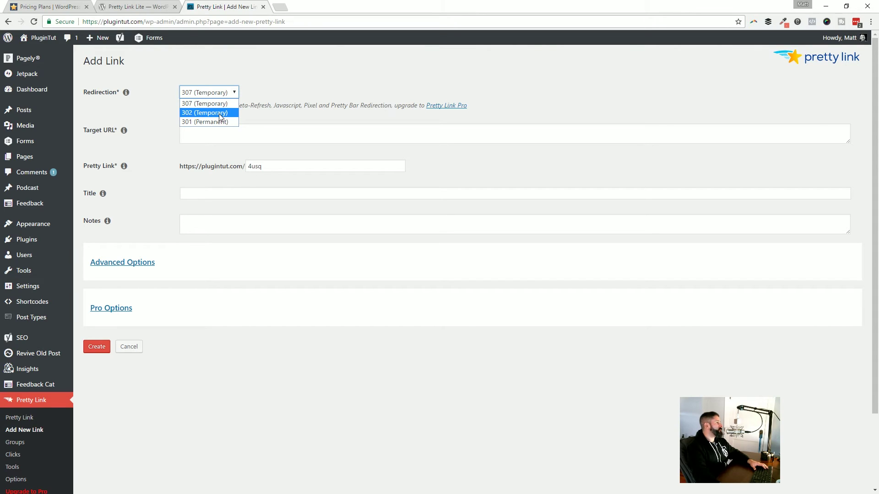
left_click(316, 71)
left_click(238, 92)
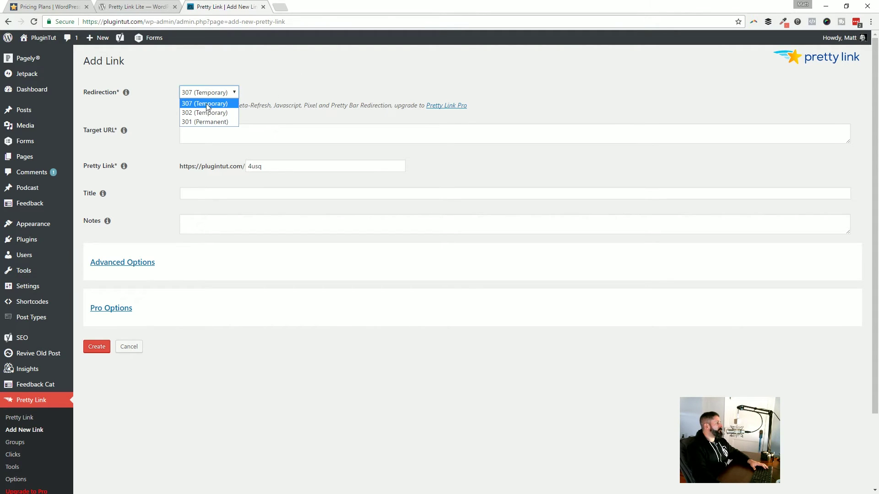
left_click(207, 105)
left_click(249, 133)
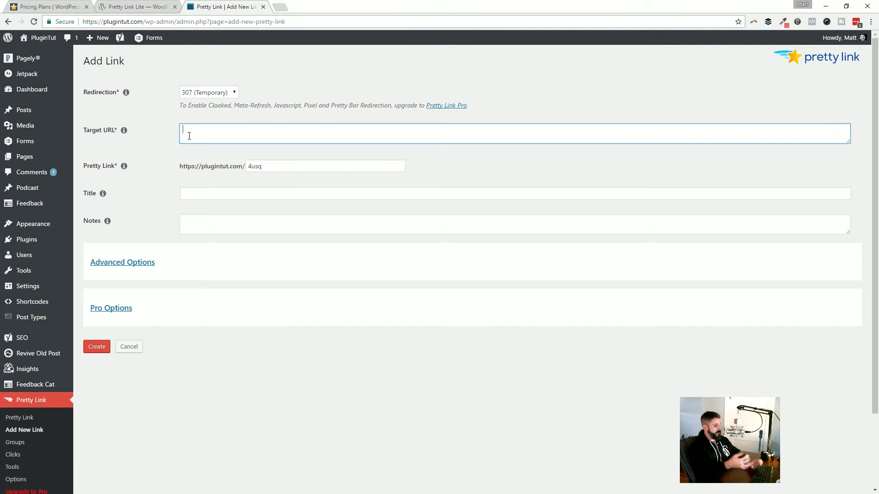
type("http:")
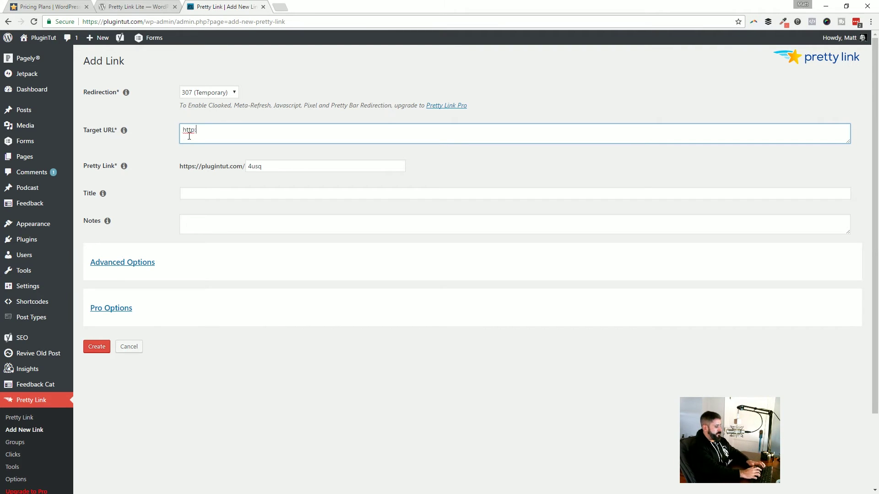
type("//matt")
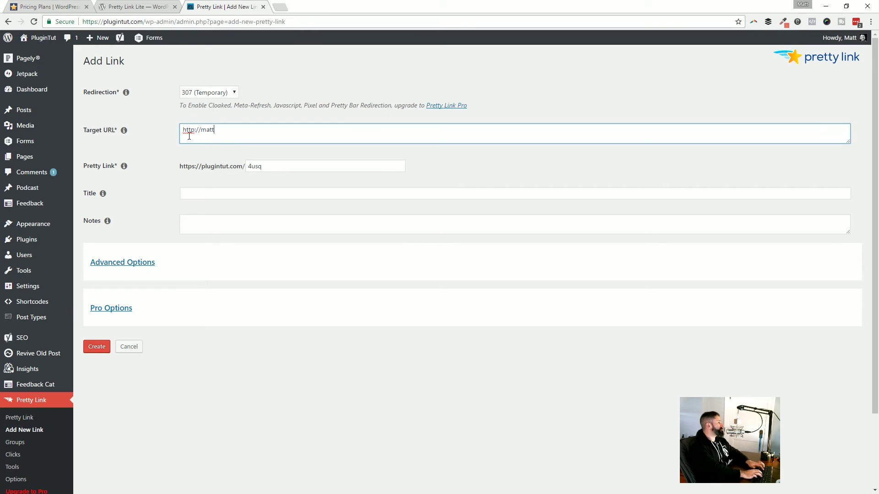
type("report.com")
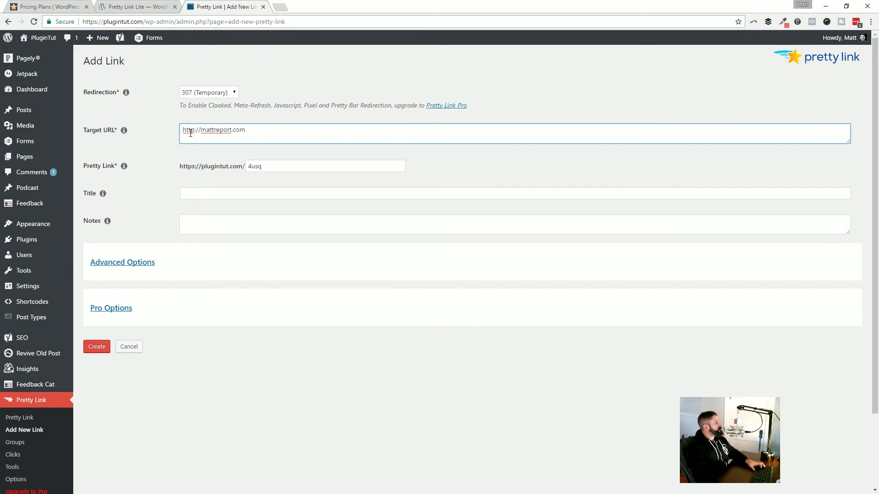
left_click(195, 131)
type("s")
left_click(265, 148)
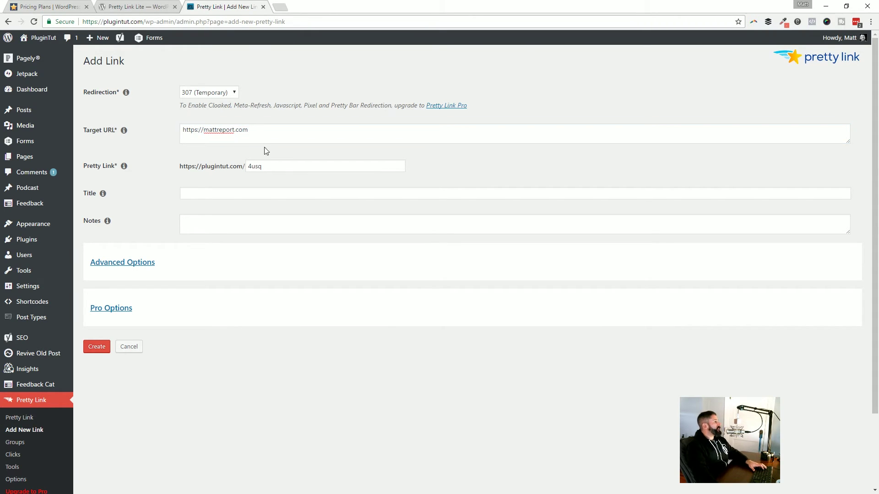
double_click(285, 164)
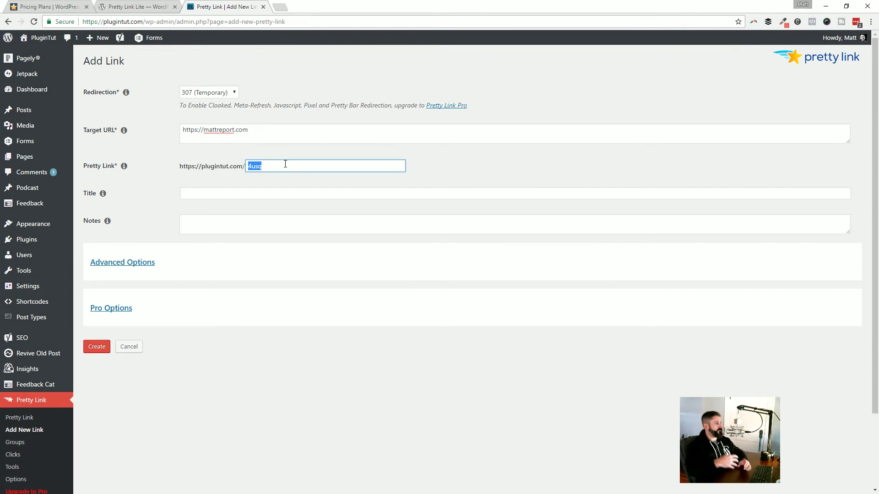
type("go/")
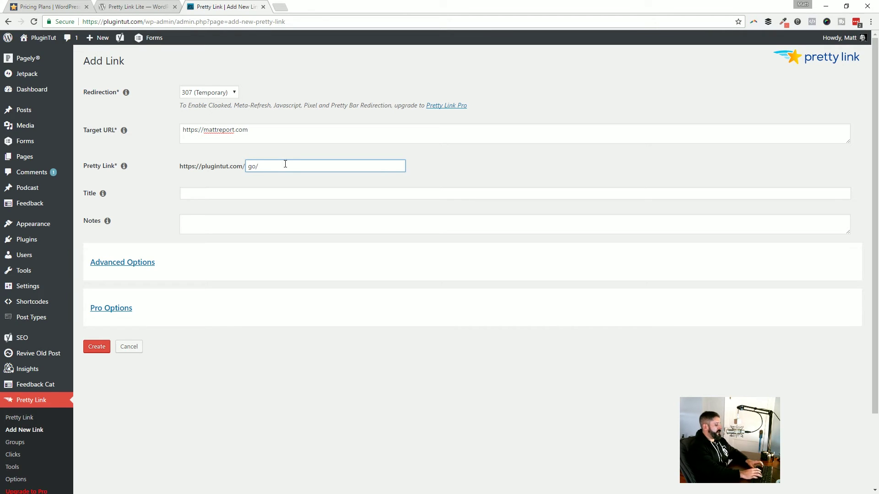
type("mattreport")
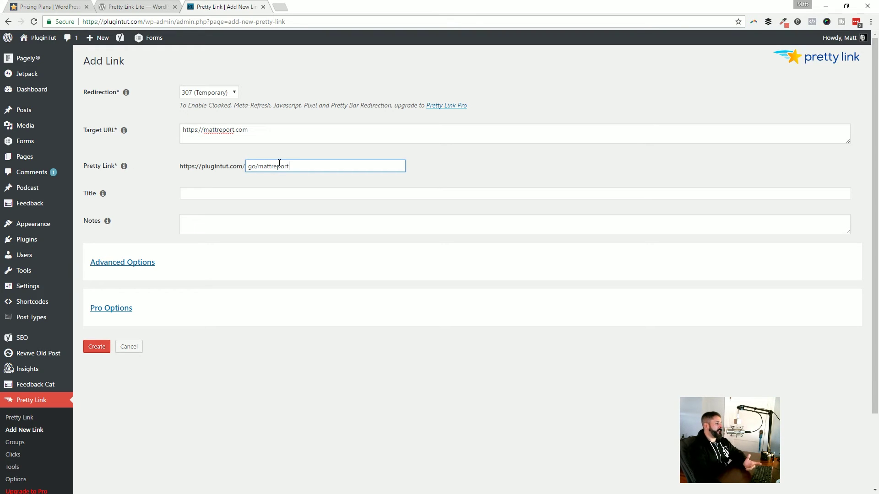
left_click_drag(252, 166, 247, 166)
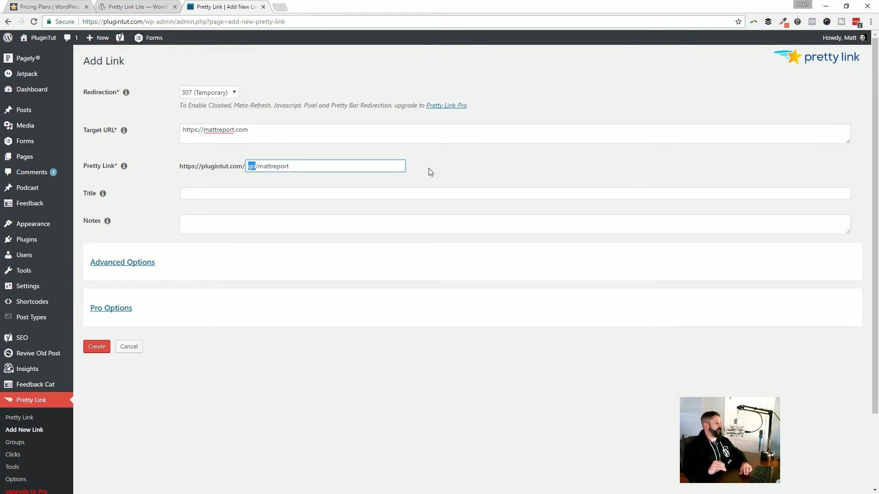
left_click(143, 198)
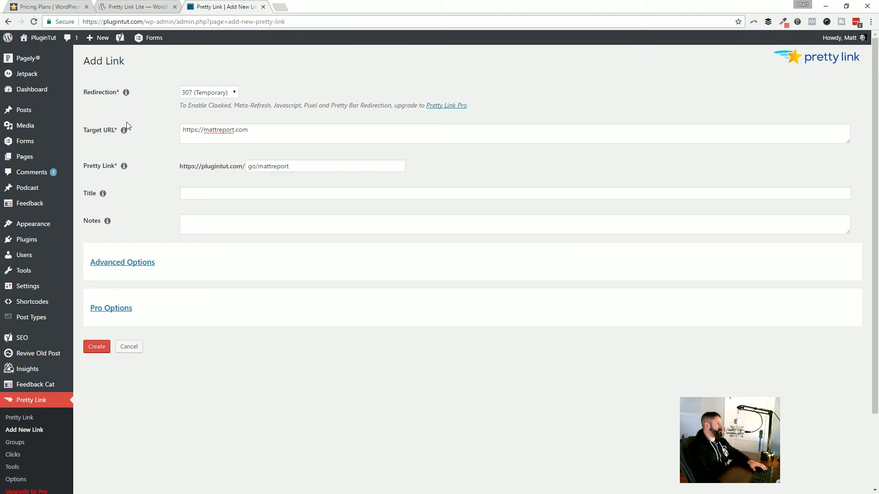
Step: Title the link 'Matt Report WordPress podcast', add the note 'This is my other website.', and expand Advanced Options
mouse_move(126, 167)
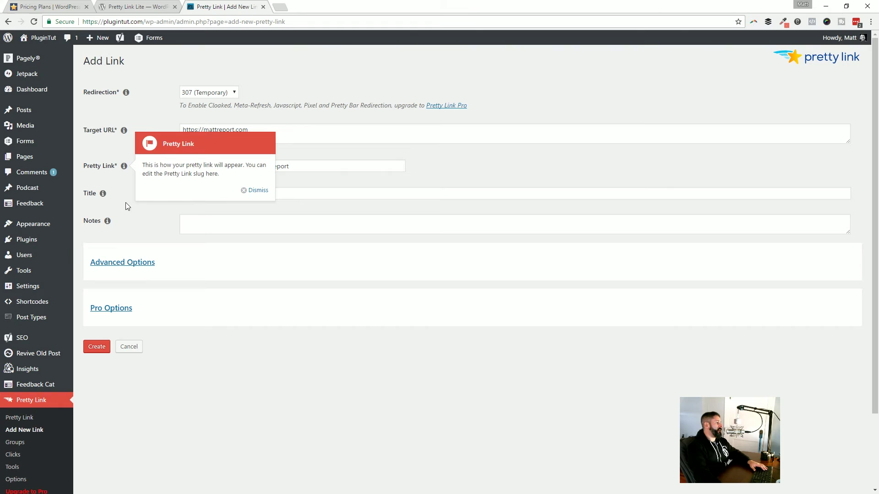
mouse_move(102, 193)
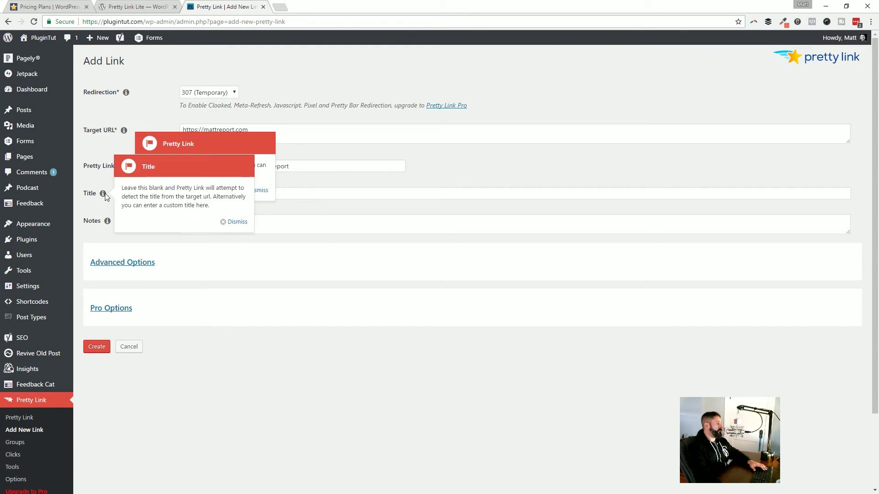
left_click(264, 197)
left_click(232, 222)
left_click(227, 193)
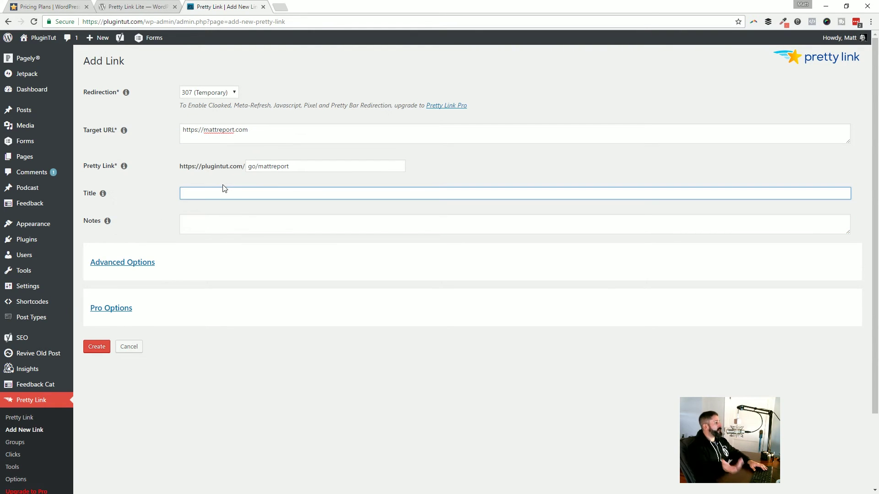
type("Matt ")
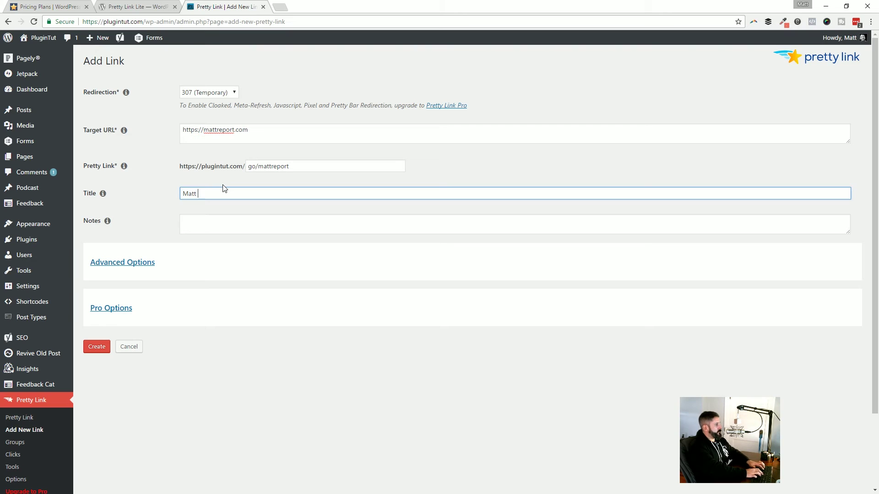
type("Report WordPress ")
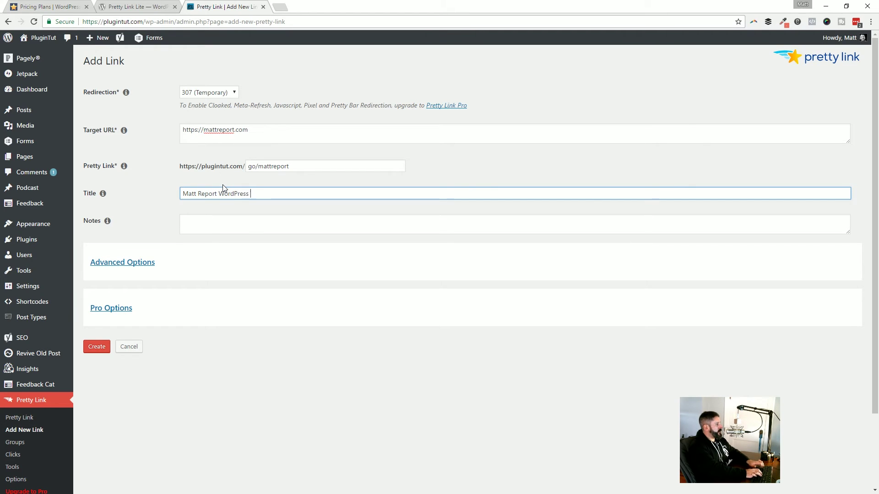
type("podcast")
key("Tab")
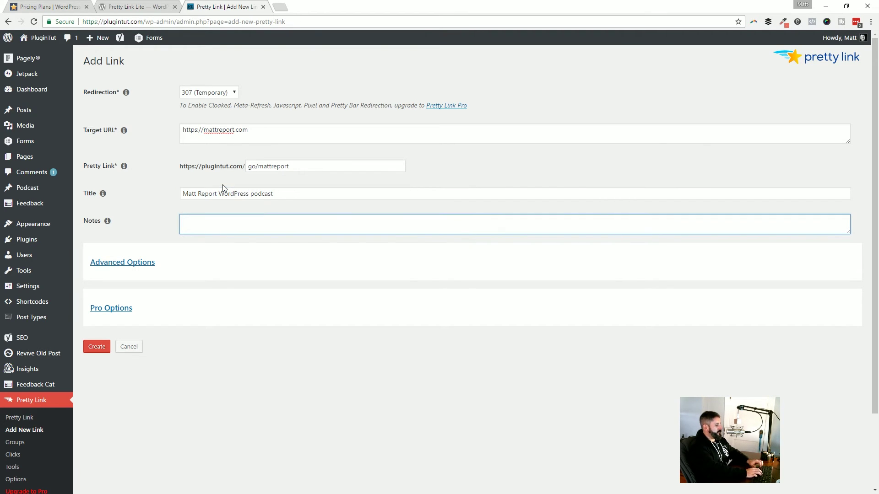
type("This is my ")
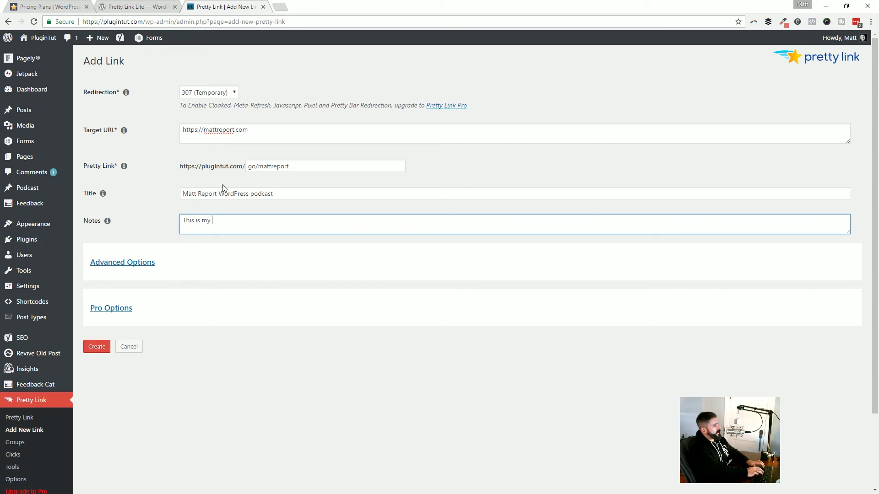
type("other website")
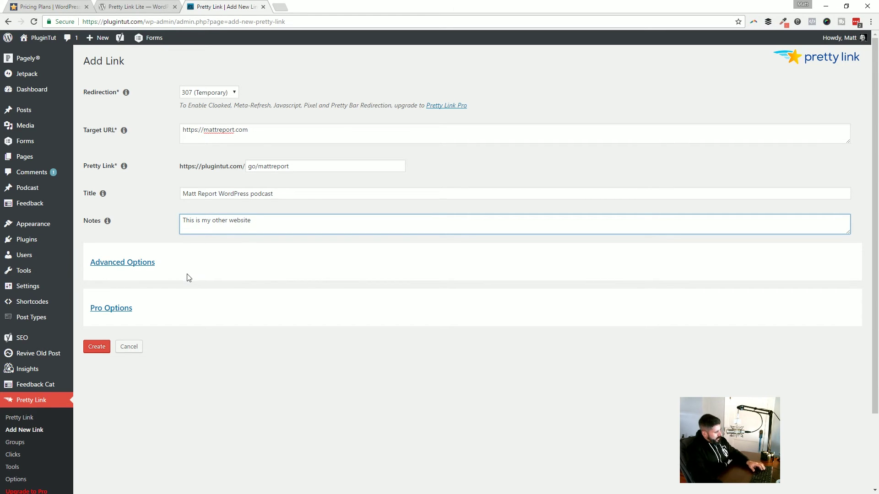
type(".")
left_click(138, 263)
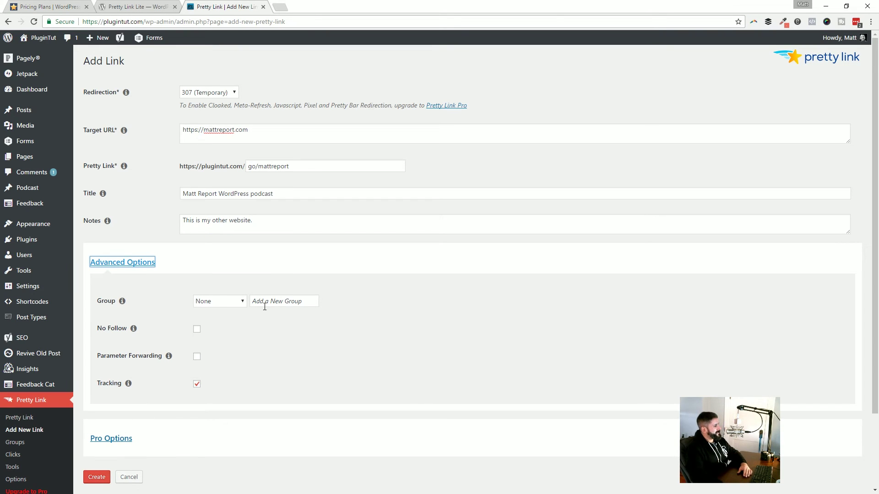
left_click(227, 302)
left_click(224, 310)
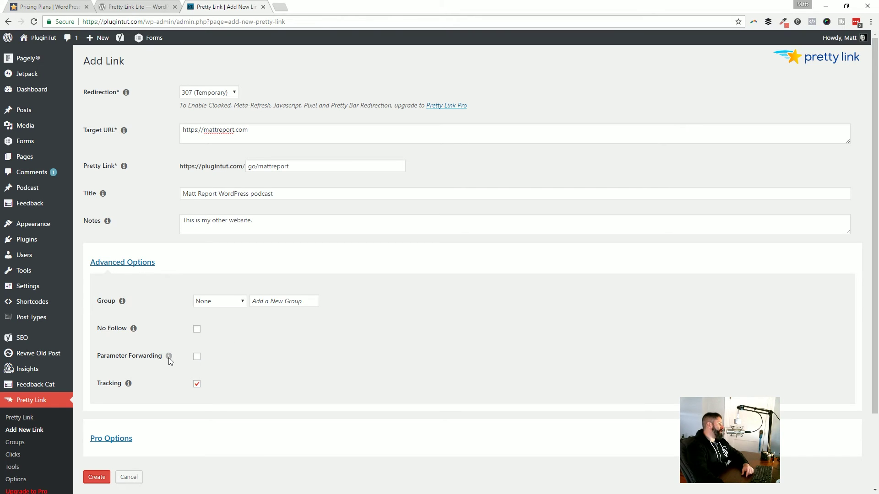
mouse_move(168, 357)
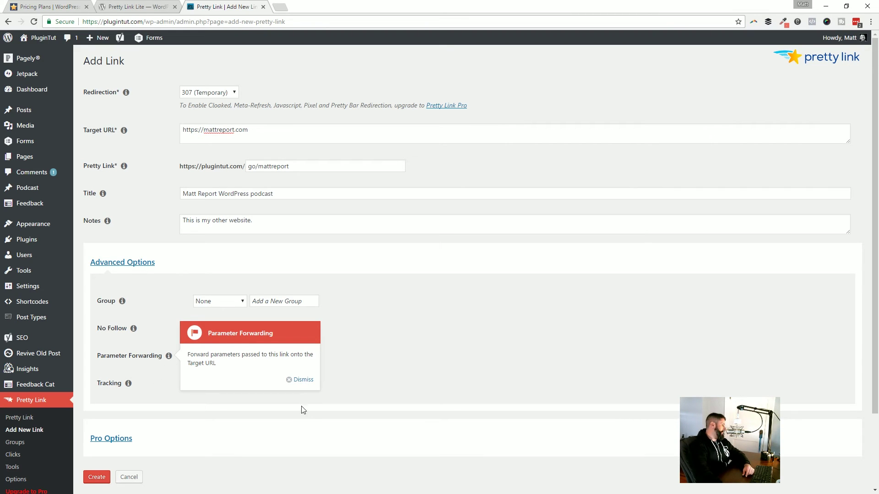
left_click(303, 379)
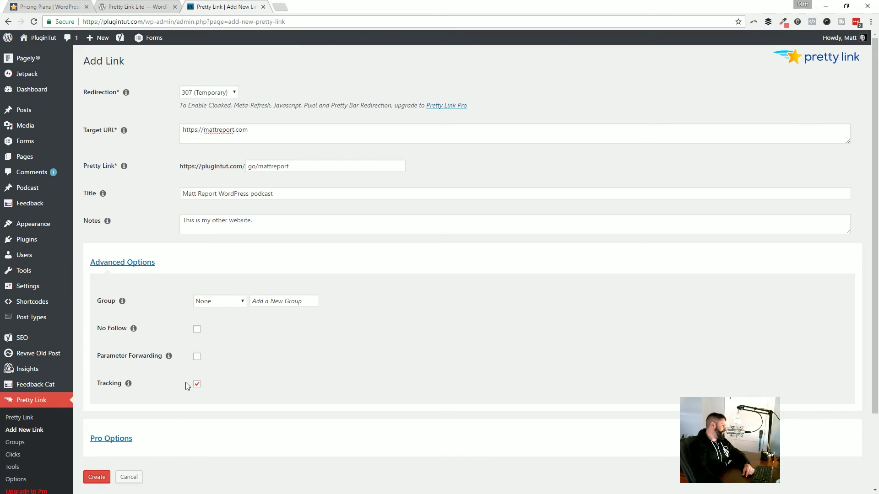
left_click(128, 384)
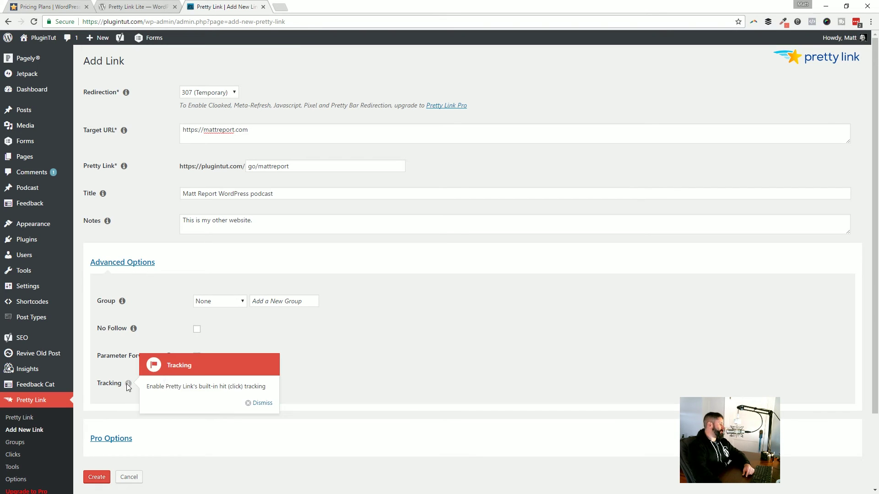
left_click(259, 407)
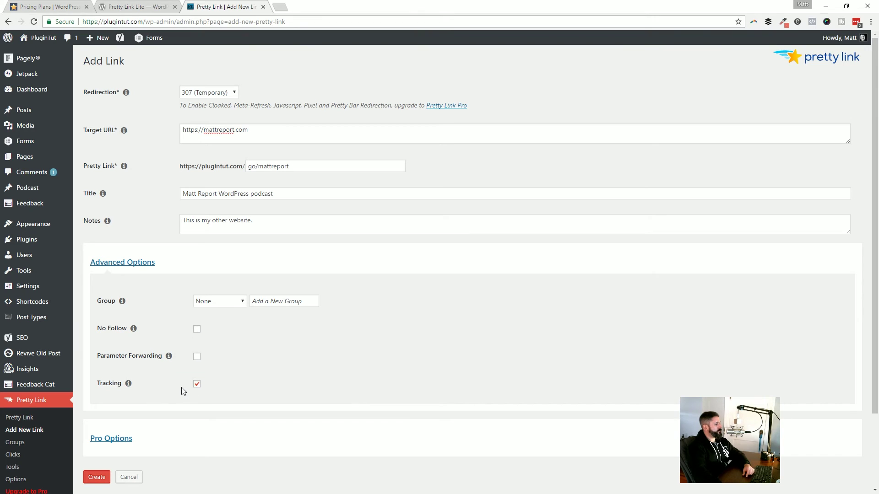
Step: Show the Pro Options upgrade list, highlighting Keyword Link Replacements, Split Tests and Automated Link Disclosures
left_click(123, 440)
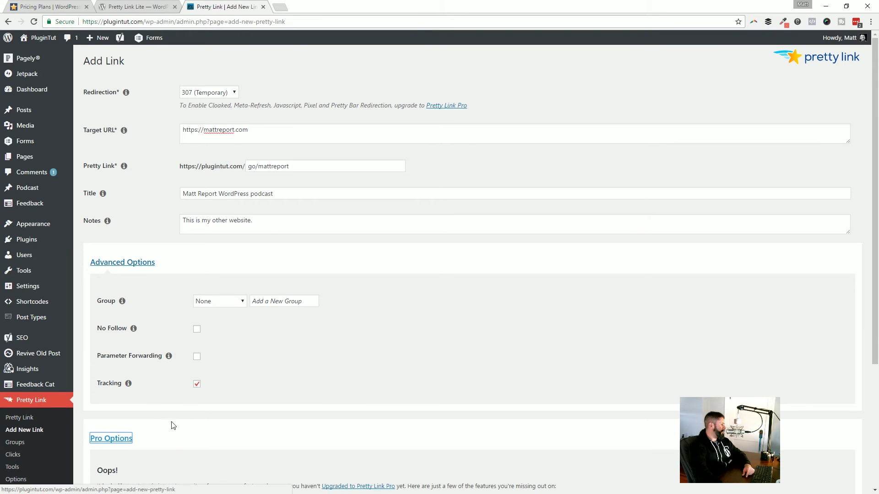
scroll(173, 426, "down", 5)
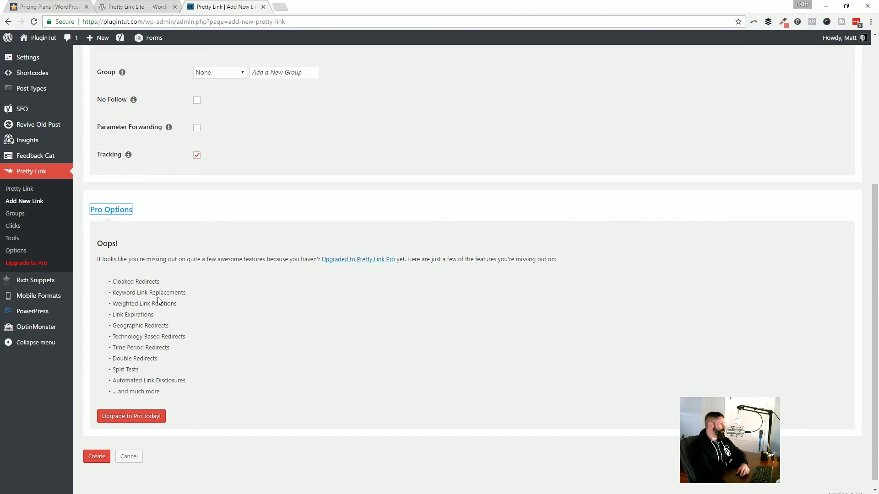
left_click_drag(186, 292, 113, 293)
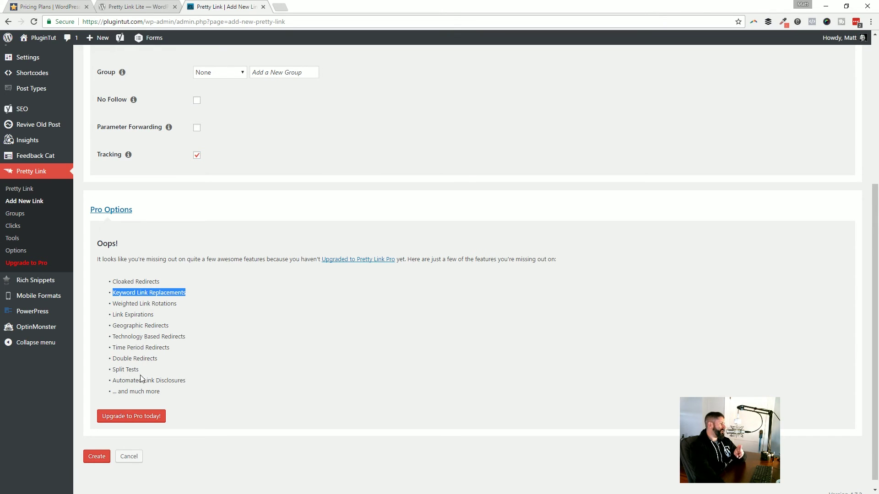
left_click_drag(144, 370, 115, 369)
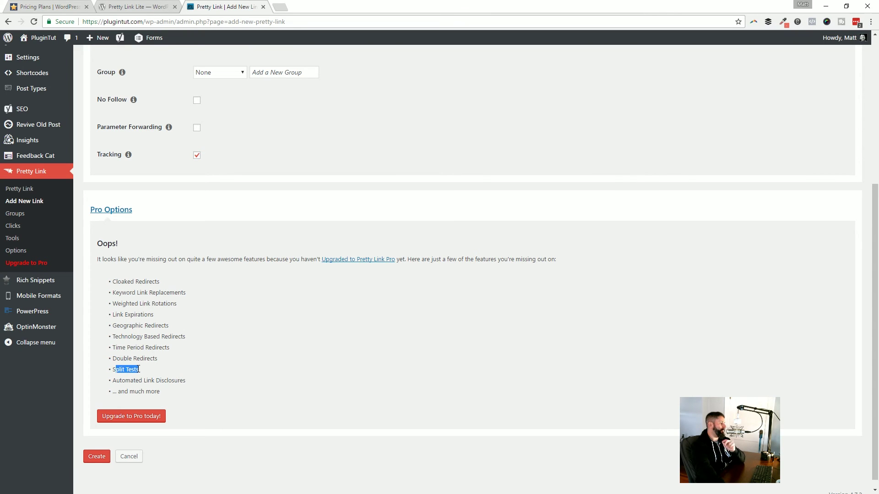
left_click(139, 369)
triple_click(154, 375)
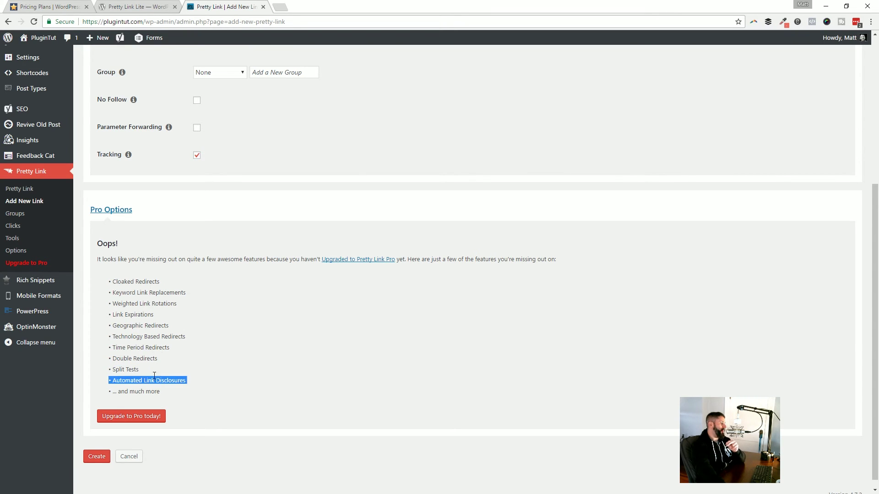
left_click(193, 379)
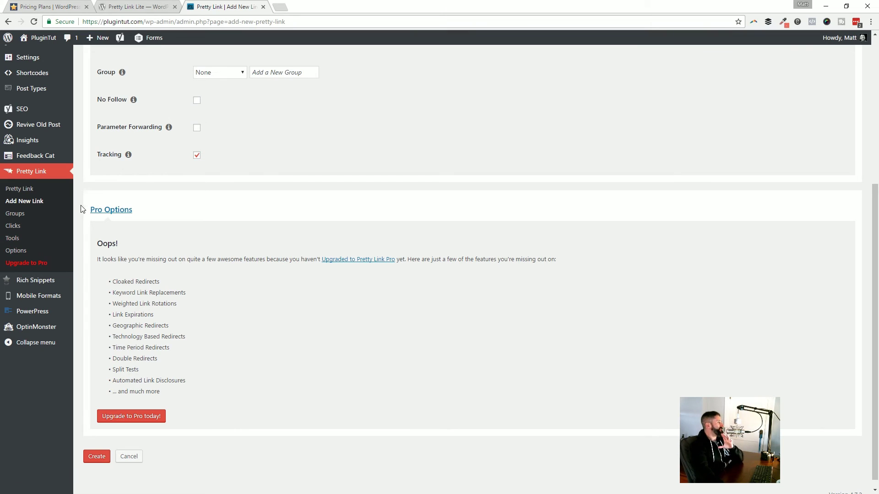
Step: From All Posts, use the admin bar's New > Post to open an untitled draft
scroll(81, 202, "up", 5)
mouse_move(50, 110)
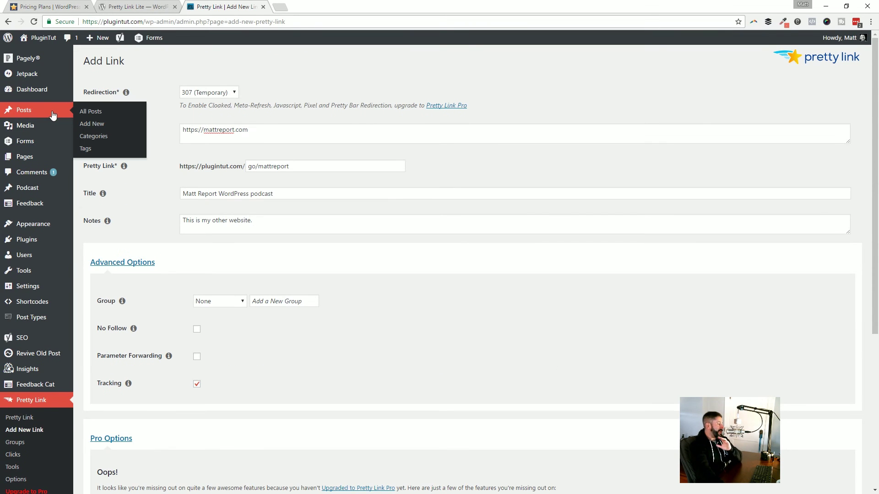
left_click(88, 114)
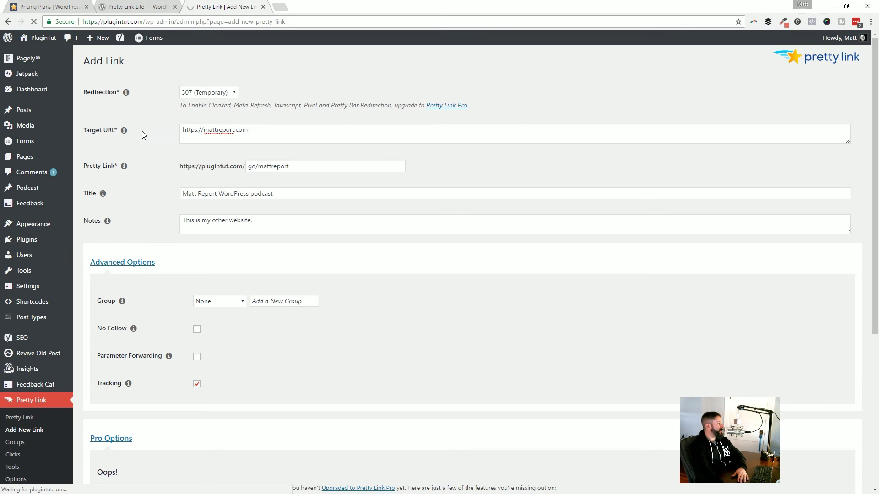
mouse_move(99, 54)
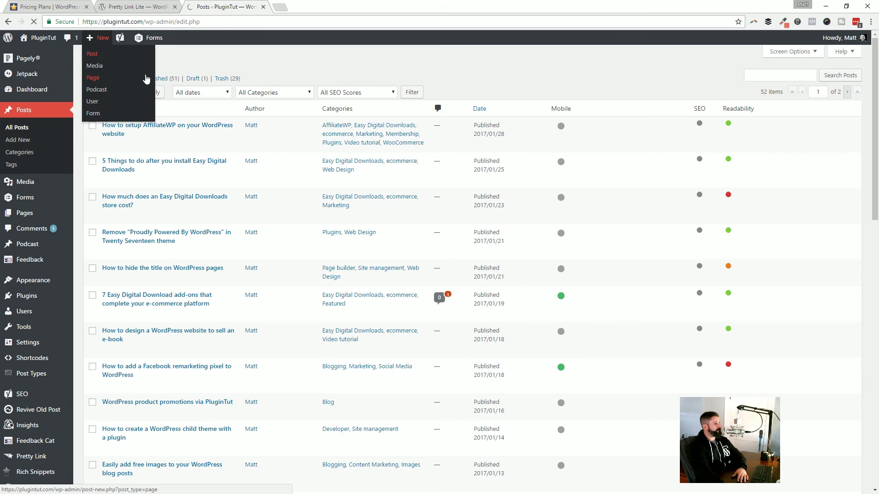
left_click(147, 78)
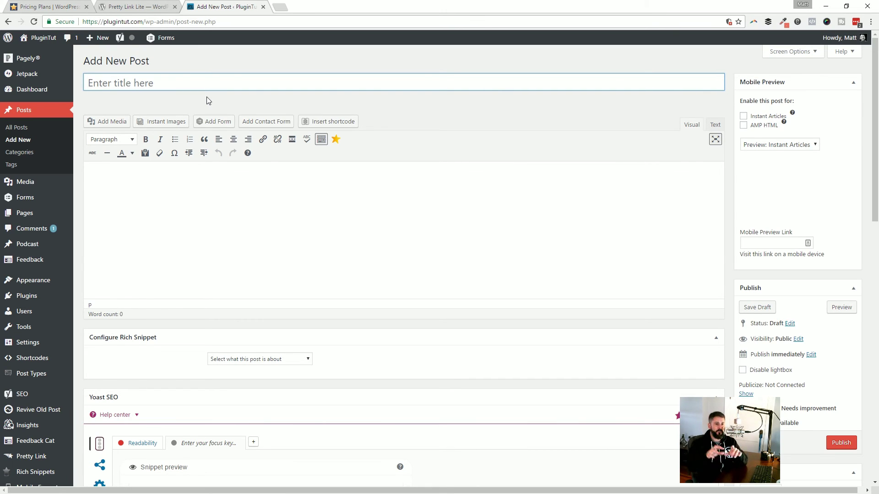
Step: Type 'affiliate link' into the post body and select it
left_click(269, 238)
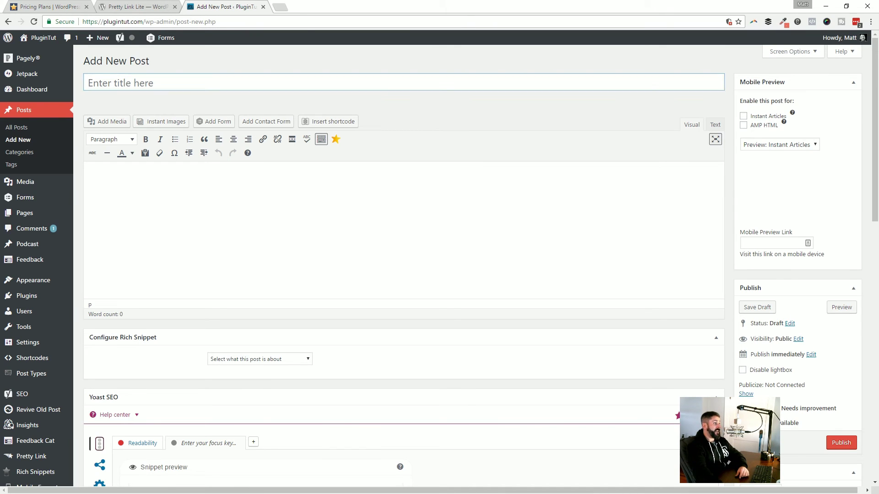
type("affiliate link")
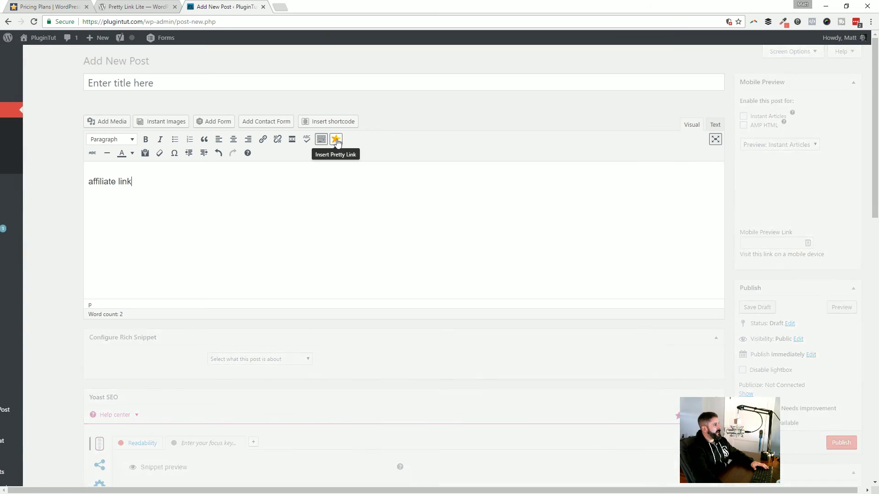
left_click_drag(132, 182, 89, 182)
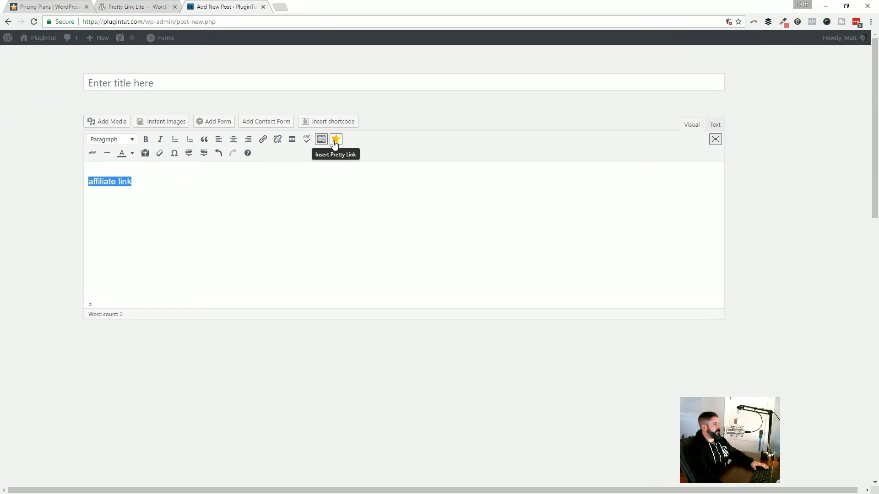
Step: Search existing pretty links for 'ninja', choose Get Ninja Forms, and close the Insert Pretty Link dialog
left_click(335, 139)
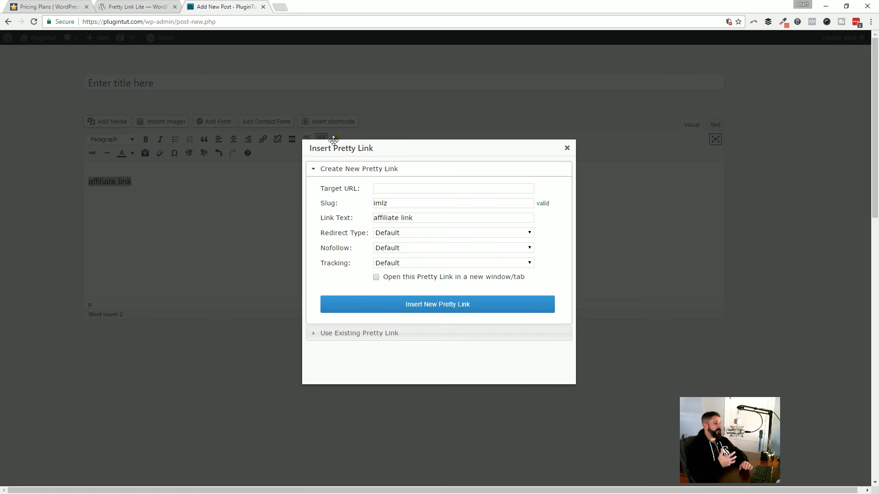
left_click(392, 188)
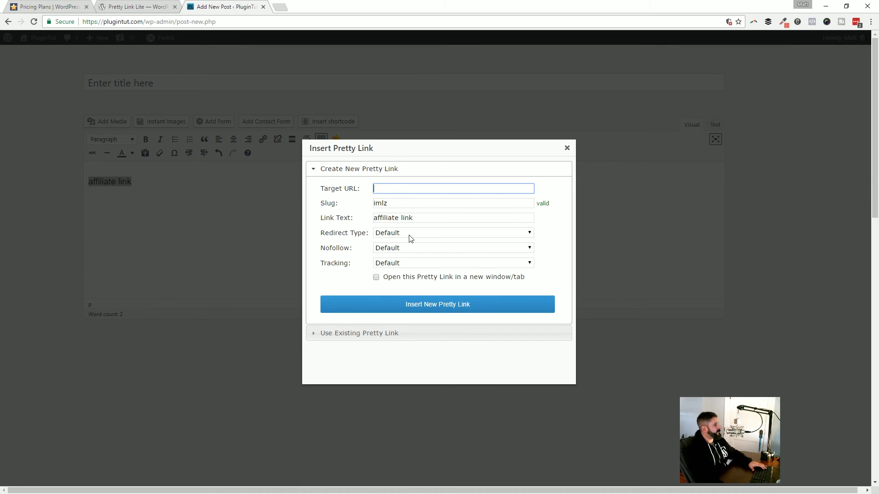
left_click(349, 336)
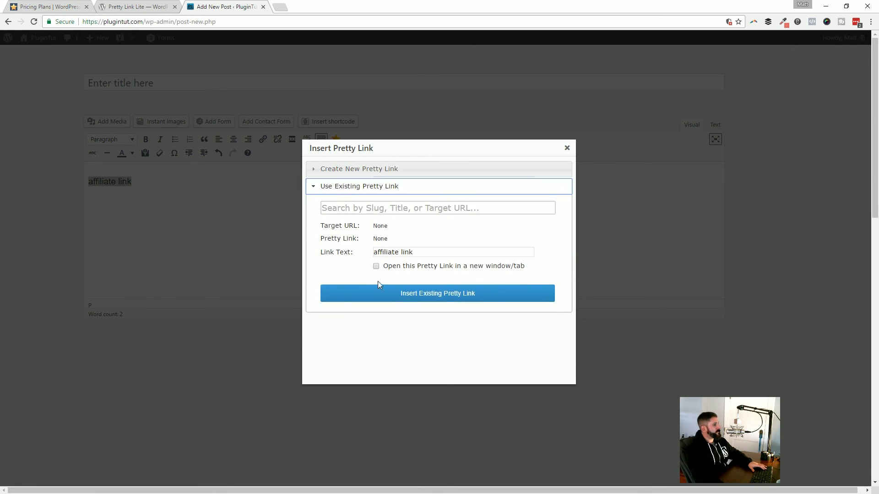
left_click(373, 206)
type("ninja")
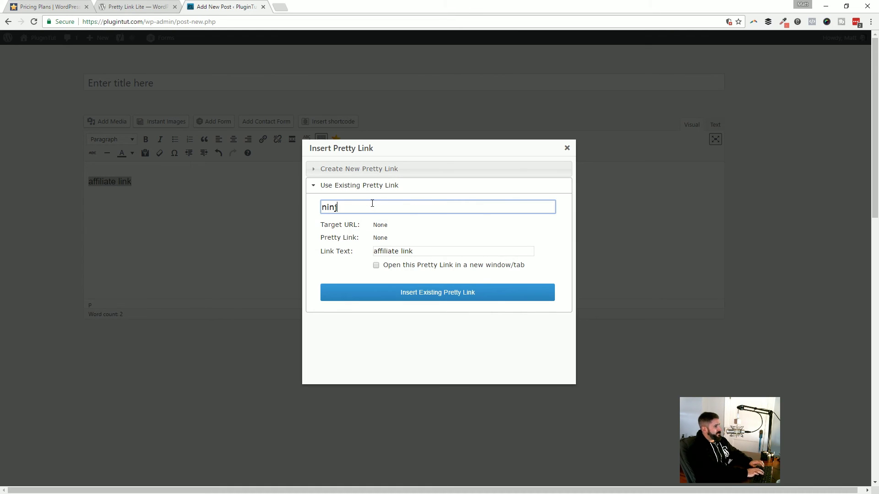
left_click(374, 220)
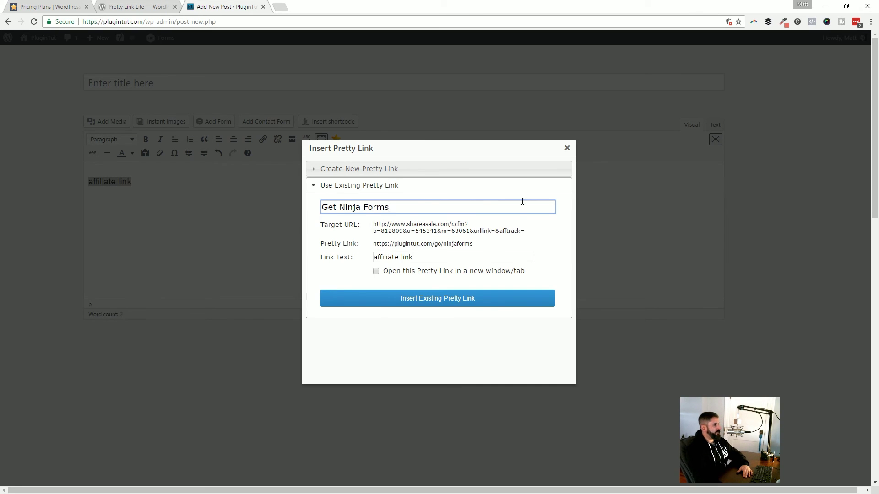
left_click(567, 148)
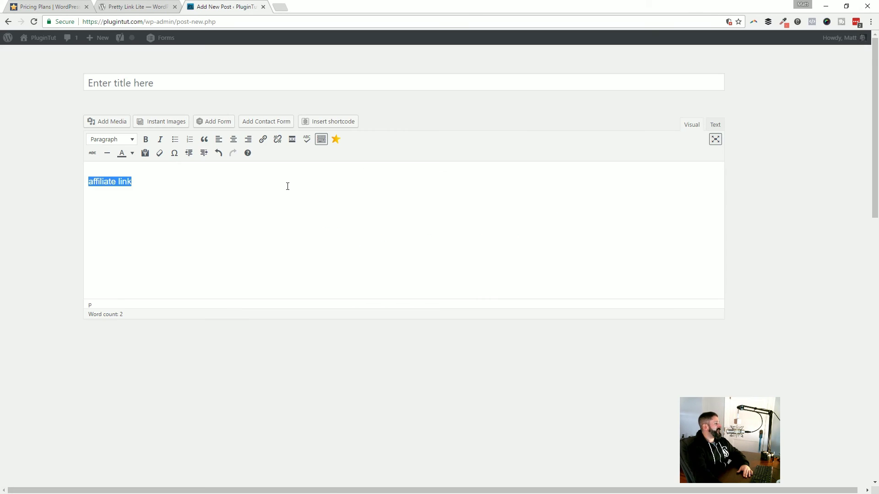
left_click(282, 219)
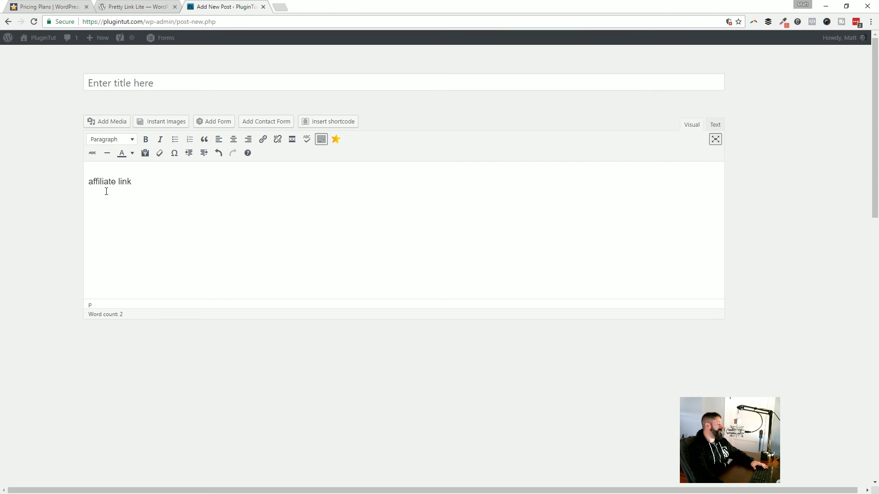
left_click_drag(85, 181, 147, 173)
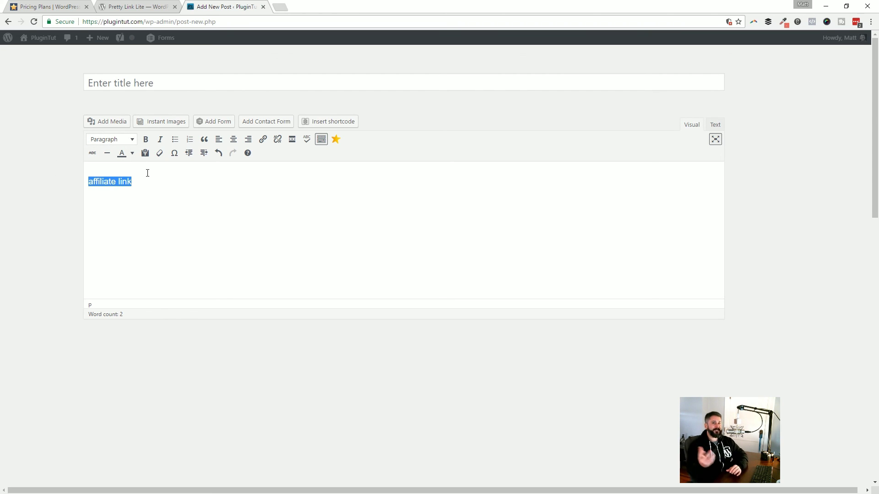